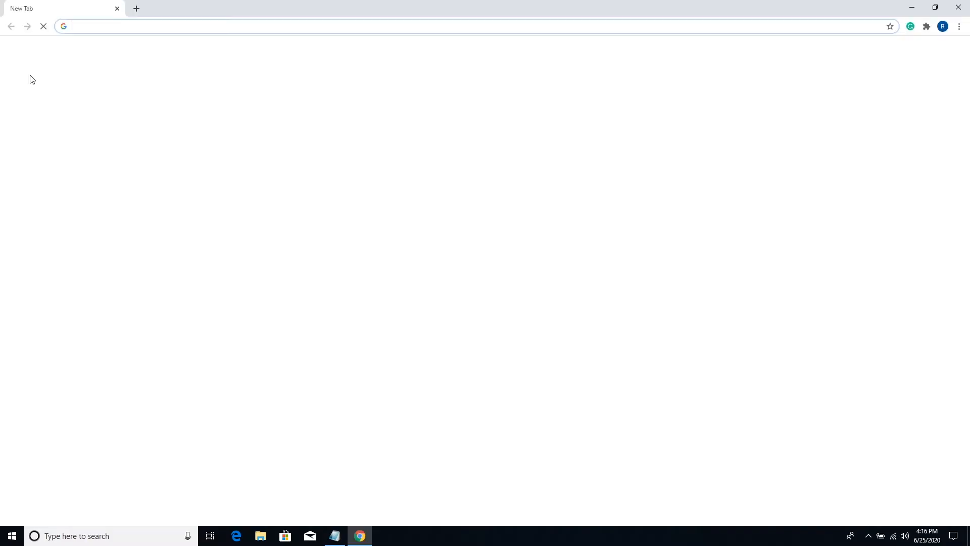
- Search Google for "download windows 10" and open Microsoft's Windows 10 disc image download page
click(416, 200)
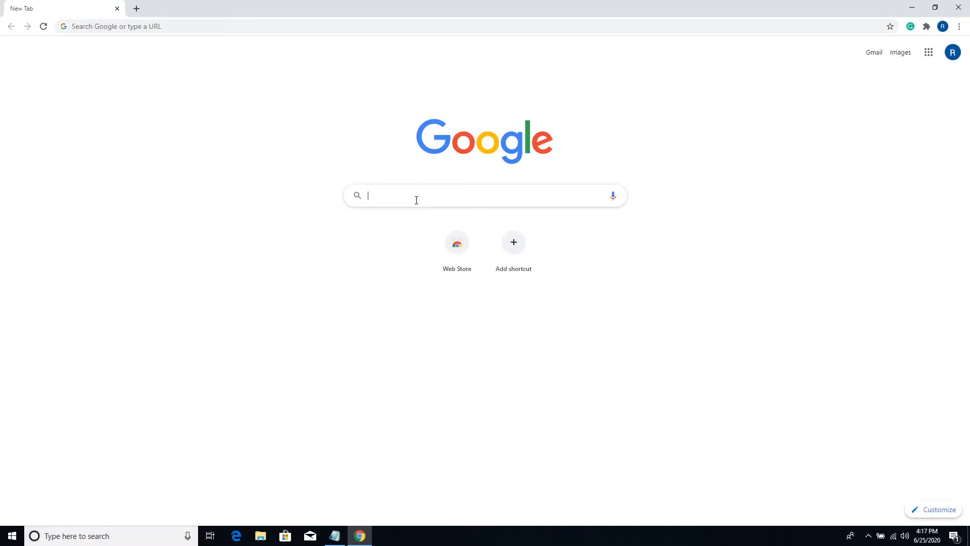
text(down)
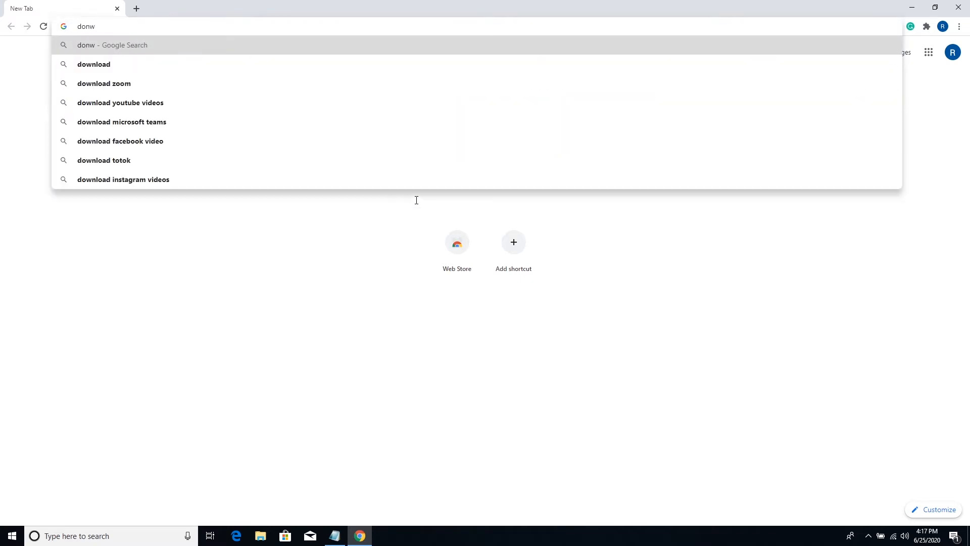
text(load )
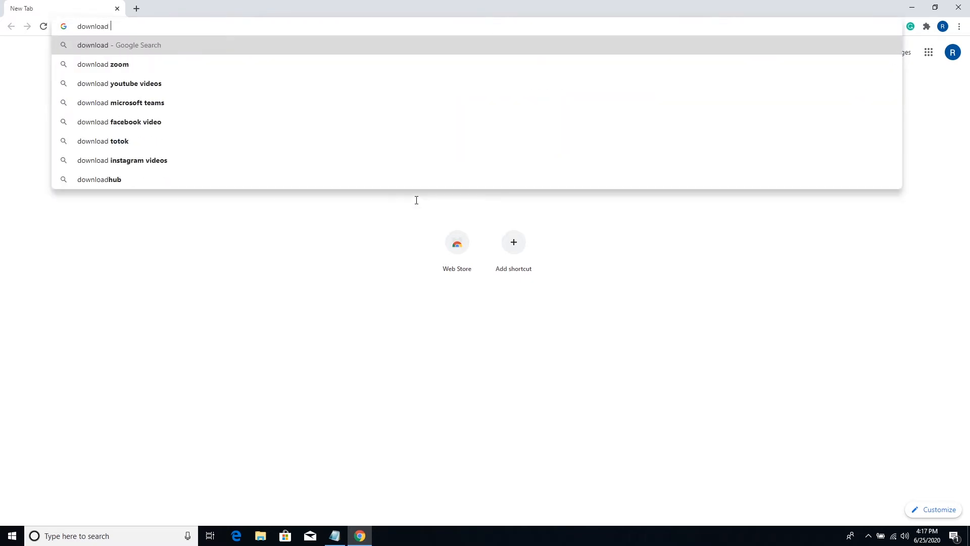
text(windows 10)
key(Return)
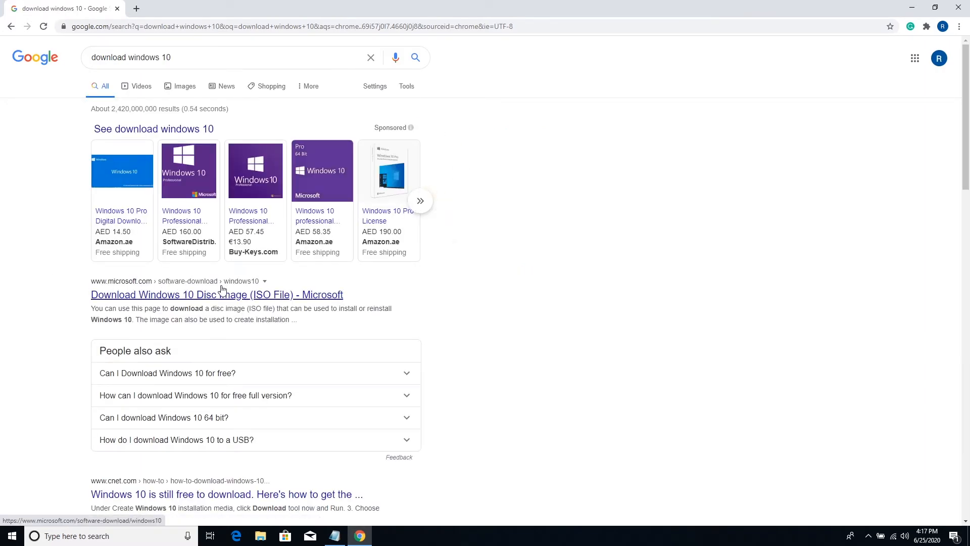
click(217, 300)
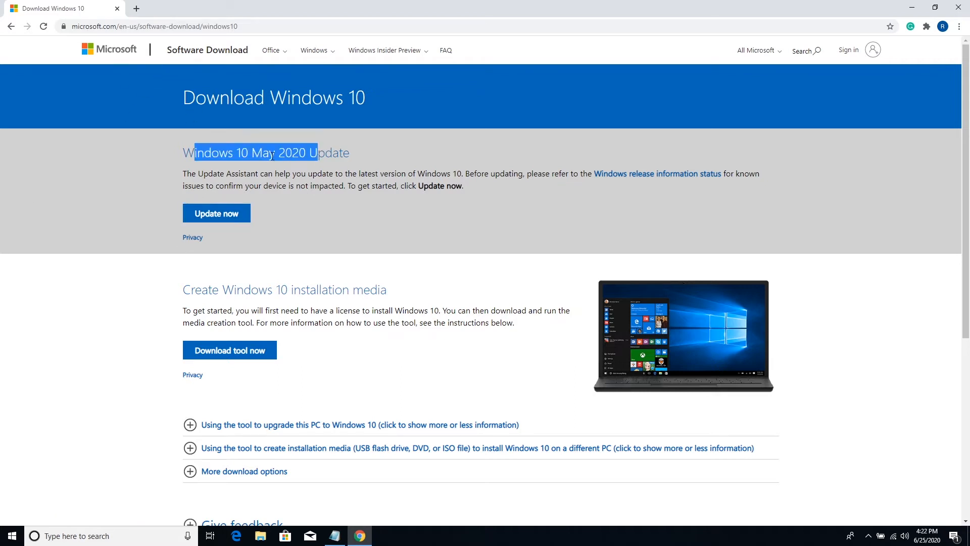
- Download the media creation tool offered for creating Windows 10 installation media
click(198, 155)
drag(186, 154, 334, 154)
click(365, 162)
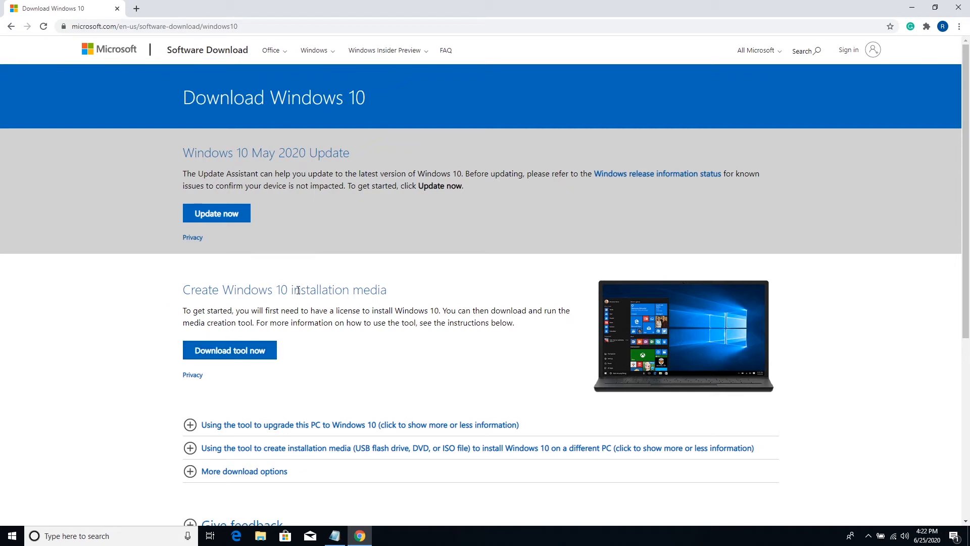
drag(298, 291, 369, 293)
click(273, 300)
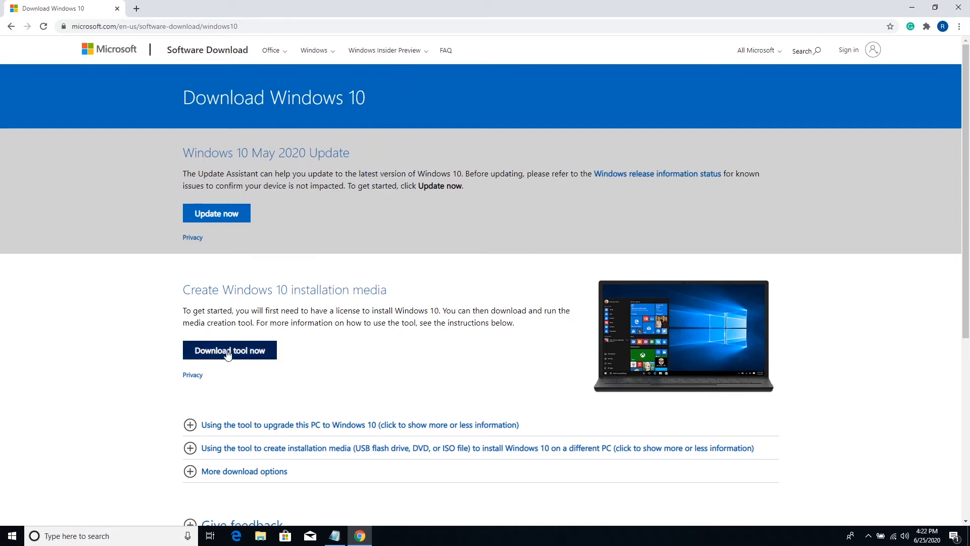
click(227, 352)
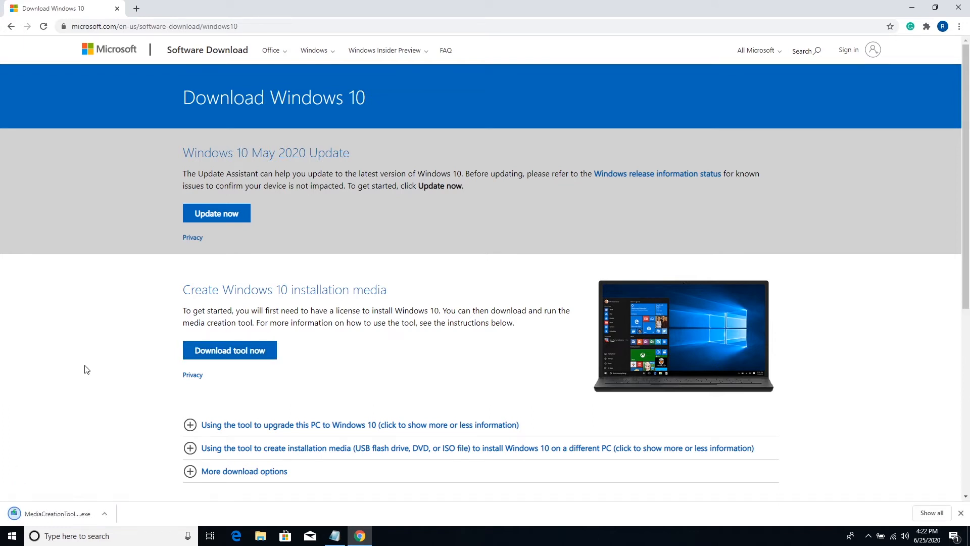
- Launch the downloaded MediaCreationTool2004 from the Downloads folder and minimize the browser and folder windows
click(104, 513)
click(167, 469)
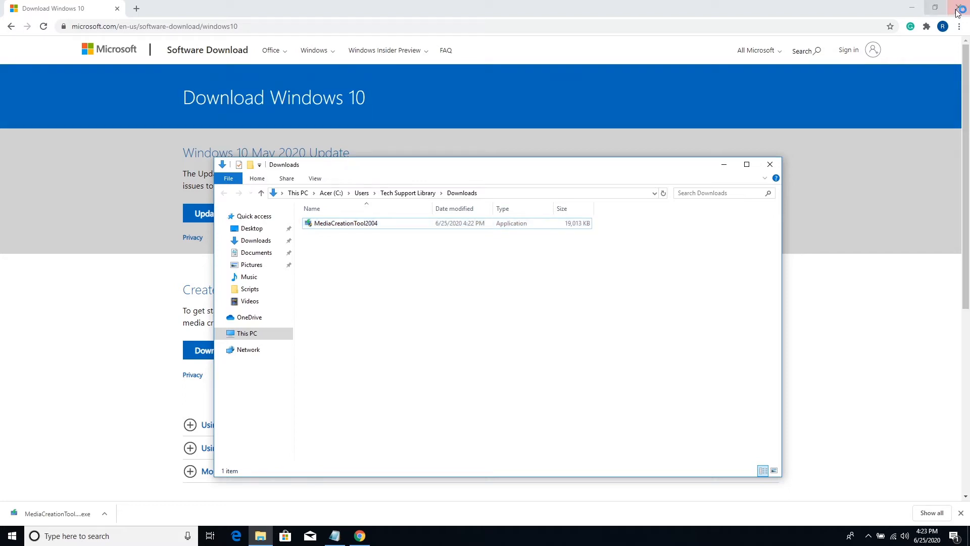
click(912, 7)
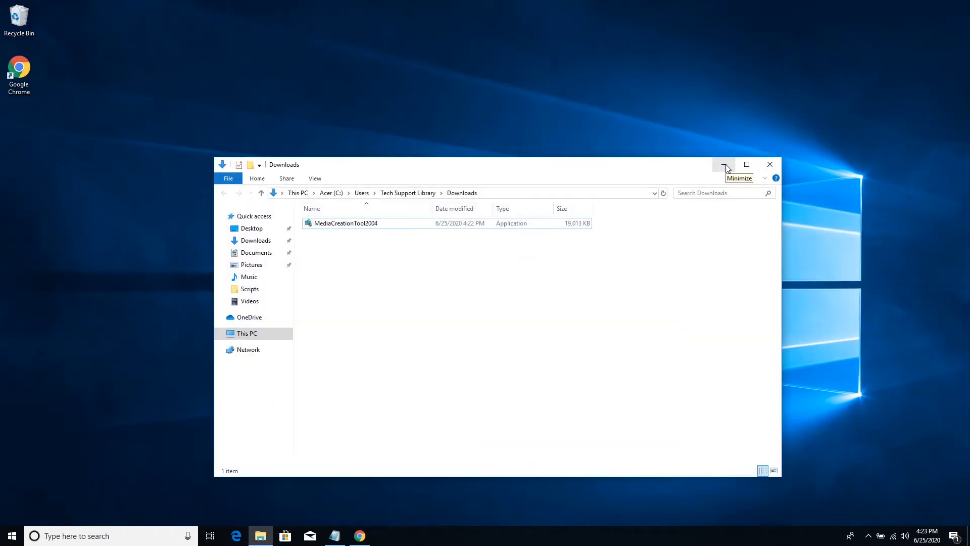
click(724, 167)
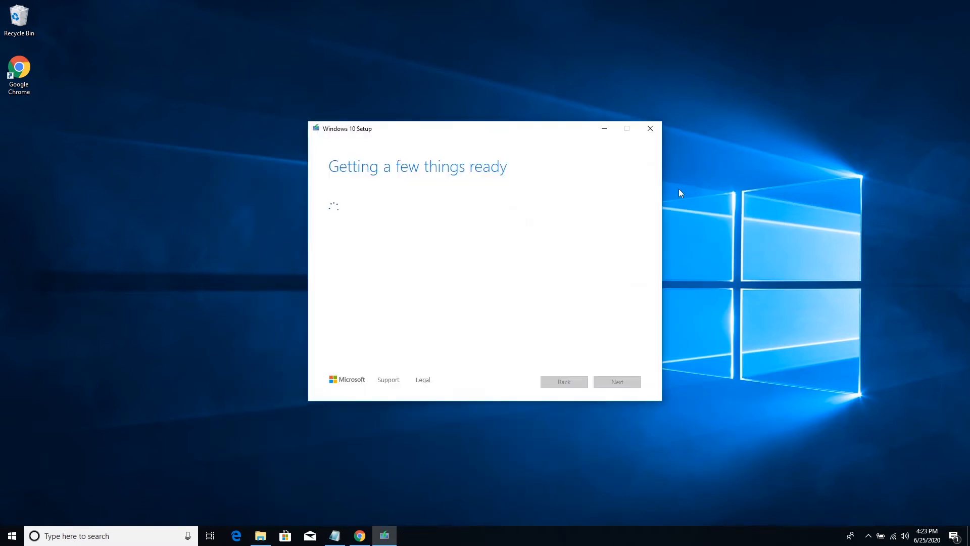
right_click(678, 189)
click(702, 218)
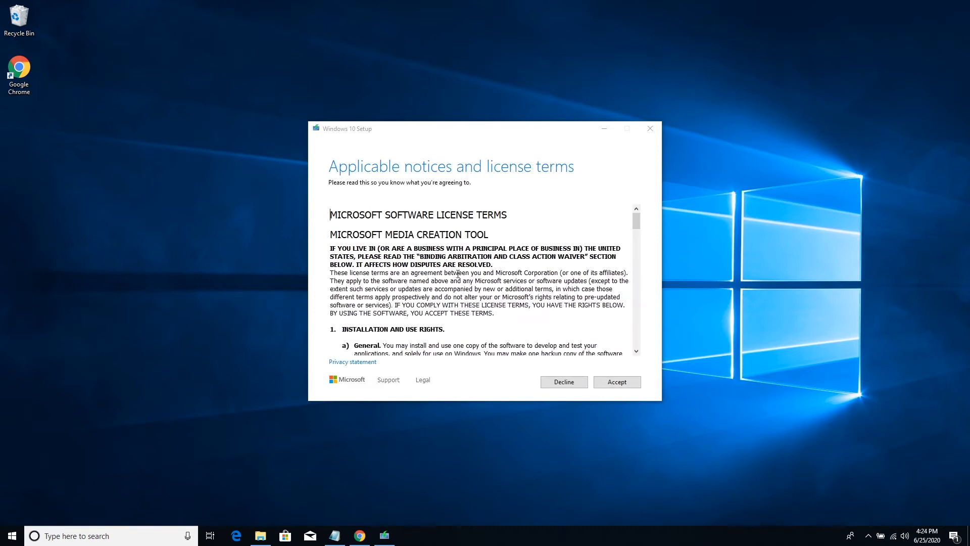
- Accept the license terms and choose to create installation media (USB flash drive, DVD, or ISO file) for another PC
scroll(458, 273, down, 10)
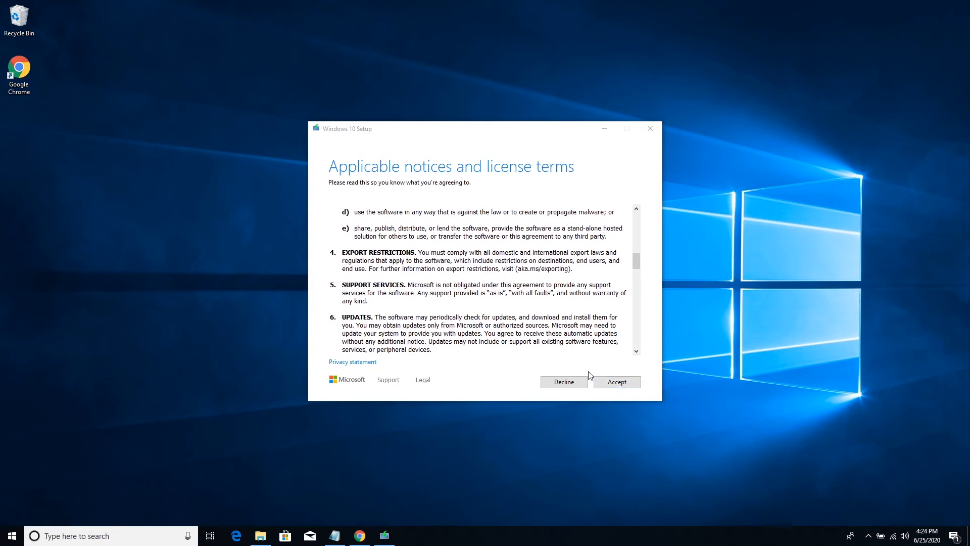
click(618, 383)
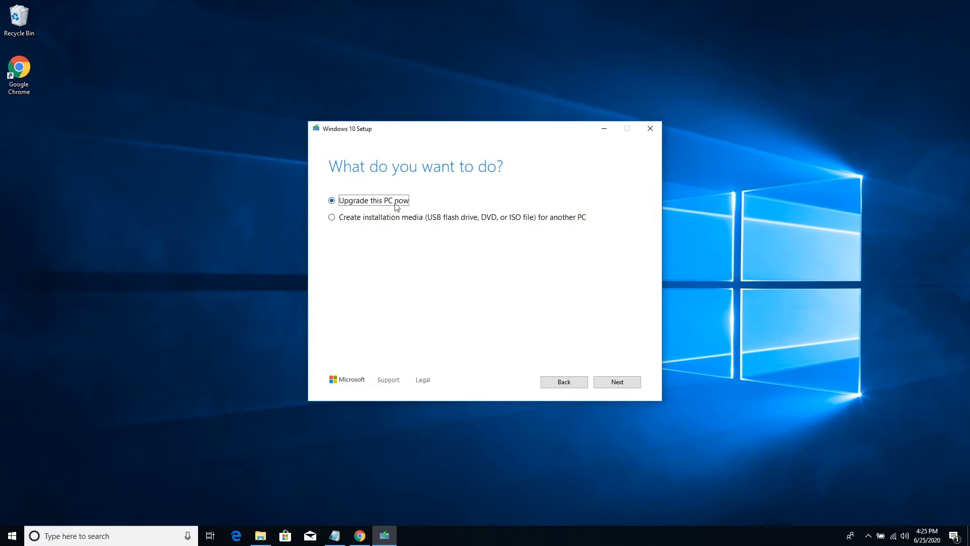
click(332, 218)
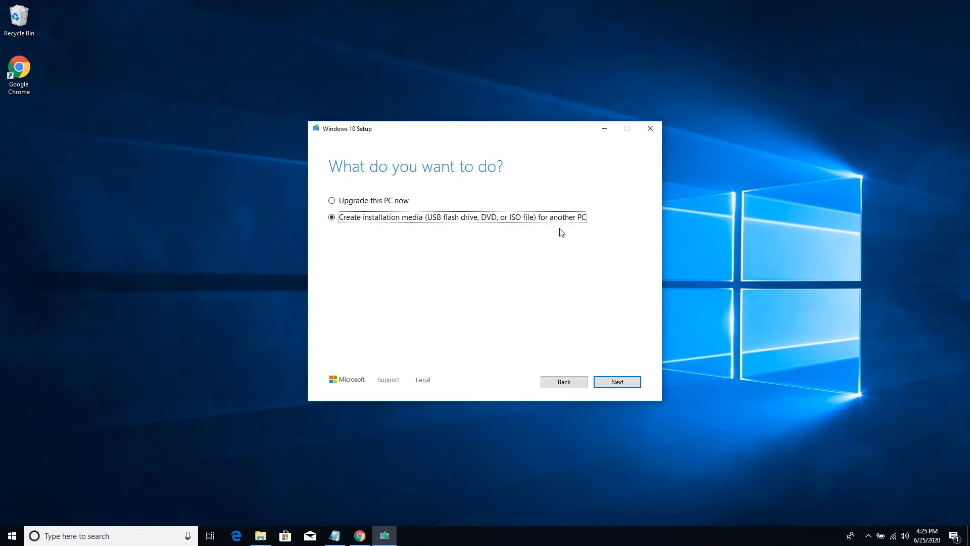
click(616, 382)
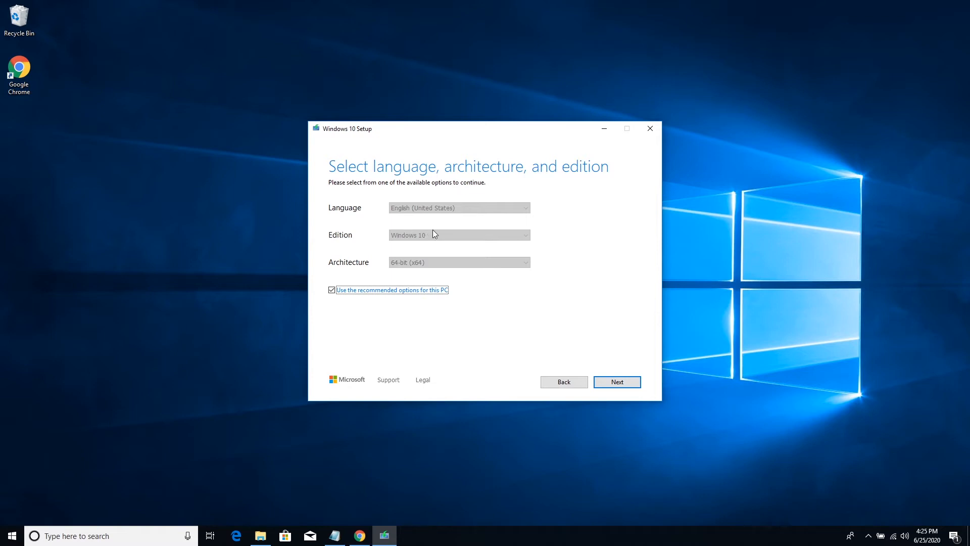
- Turn off the recommended options for this PC and review the language and edition choices, keeping English (United States) and Windows 10
click(614, 380)
click(331, 290)
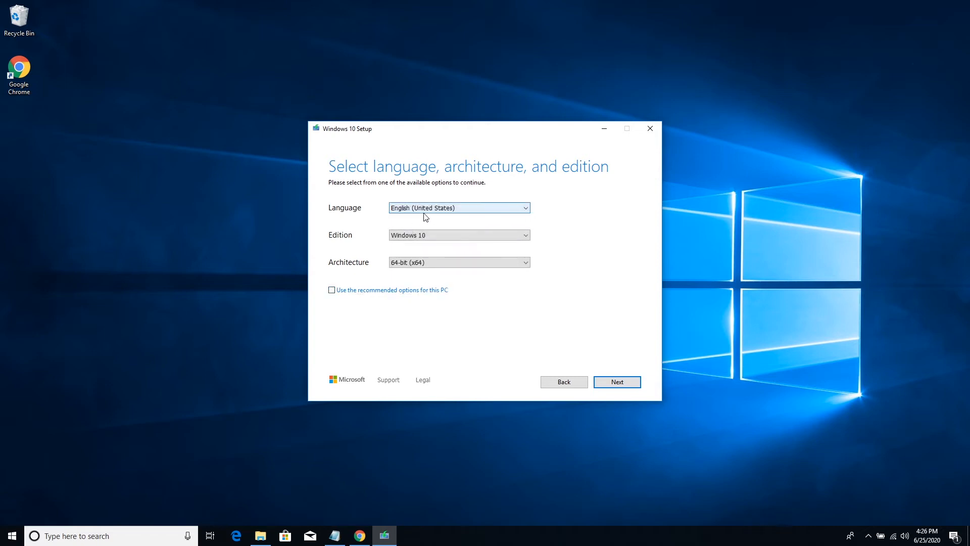
click(432, 210)
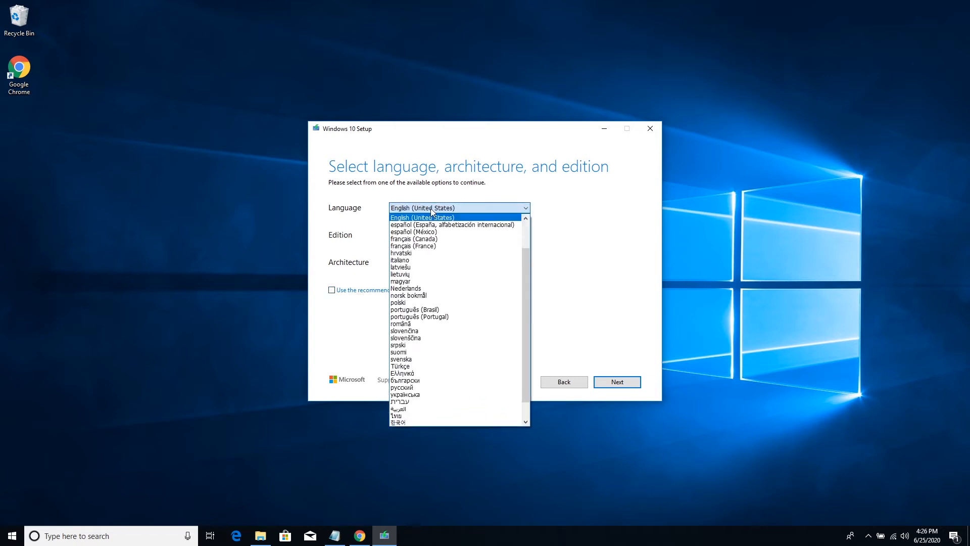
click(431, 208)
click(423, 237)
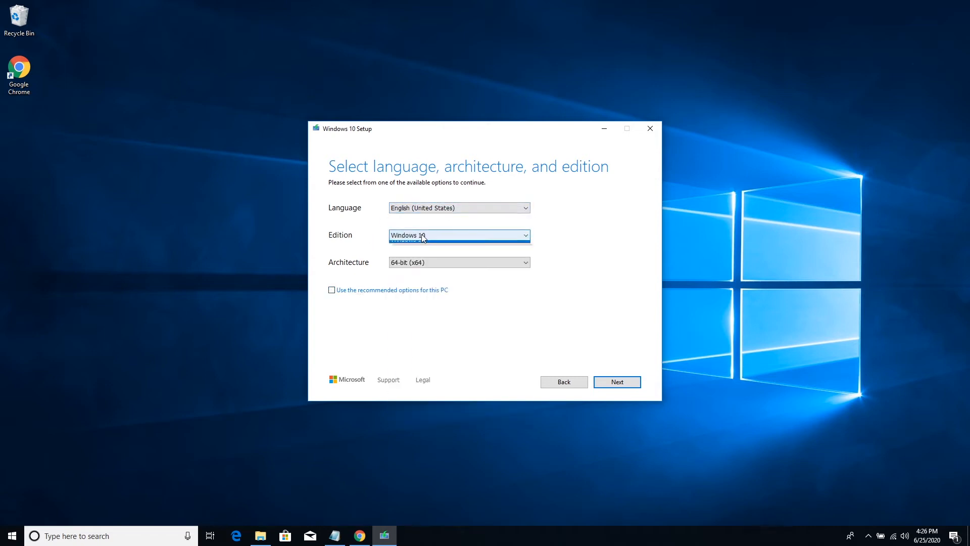
click(423, 236)
click(423, 237)
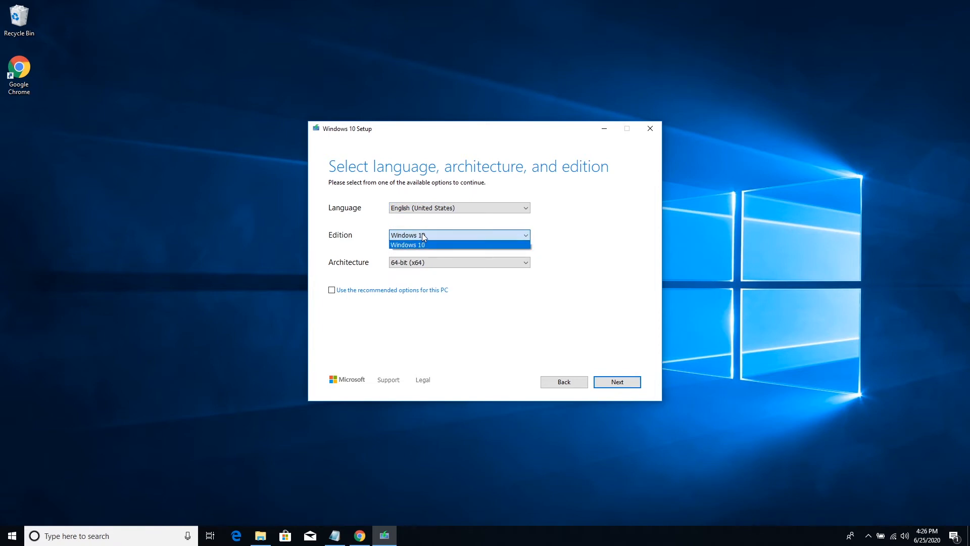
click(433, 236)
click(433, 236)
click(432, 236)
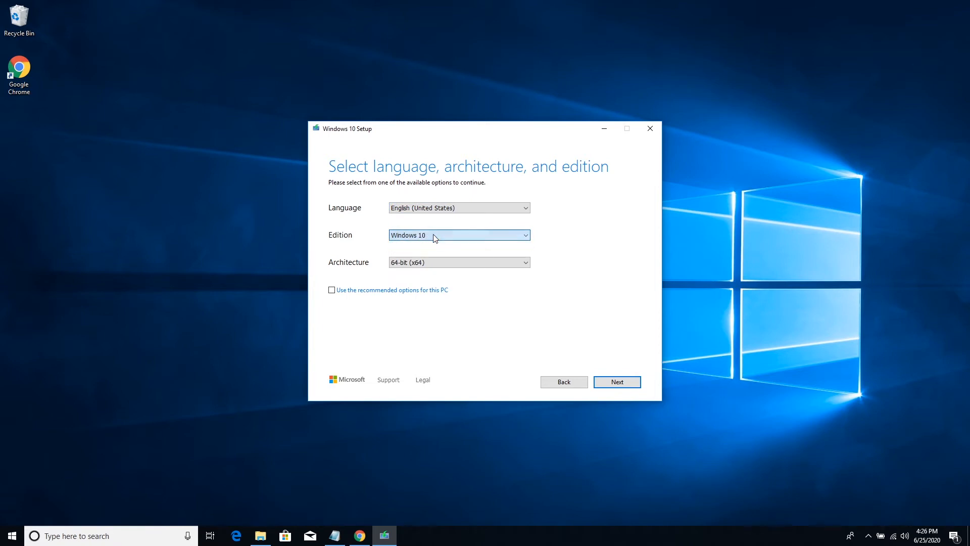
- Set the architecture to Both and continue to the media choice
click(453, 264)
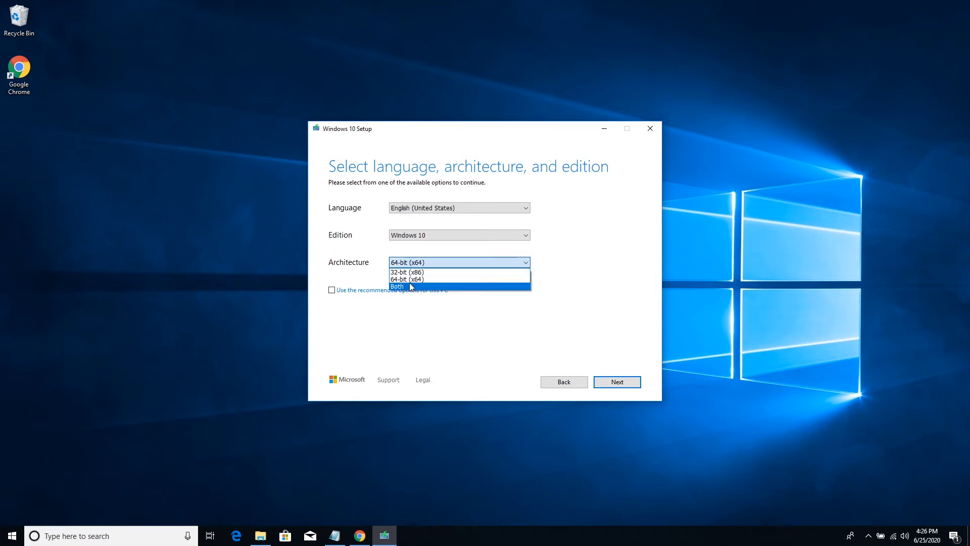
click(442, 262)
click(415, 262)
click(402, 286)
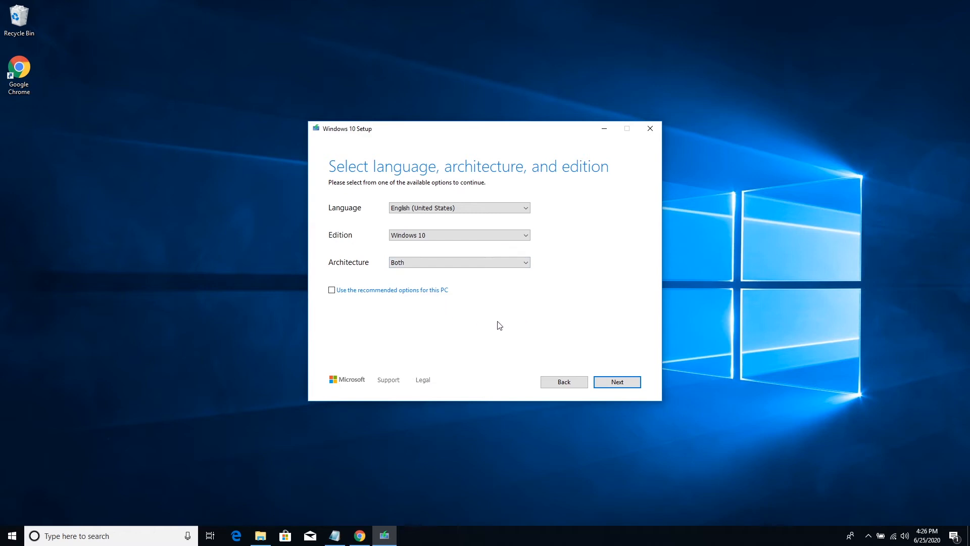
click(478, 263)
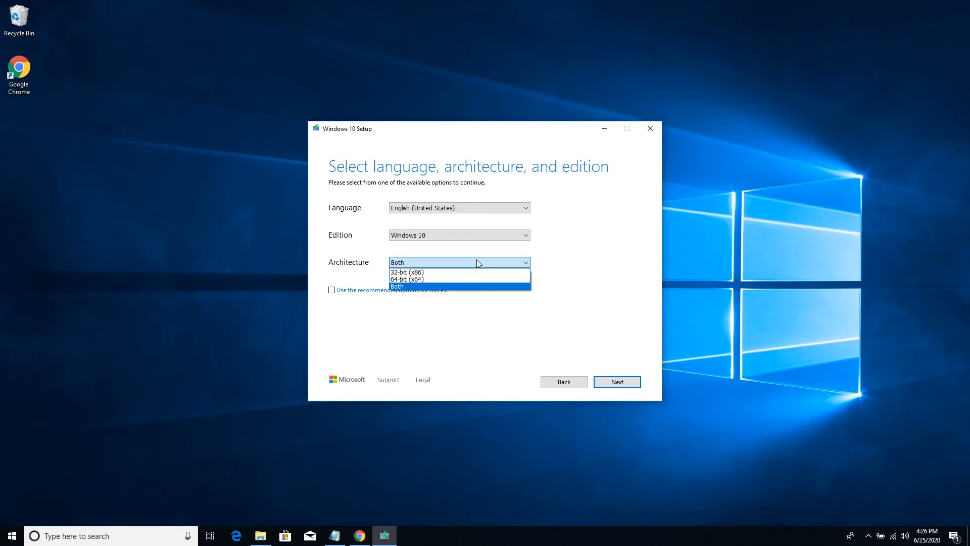
click(450, 266)
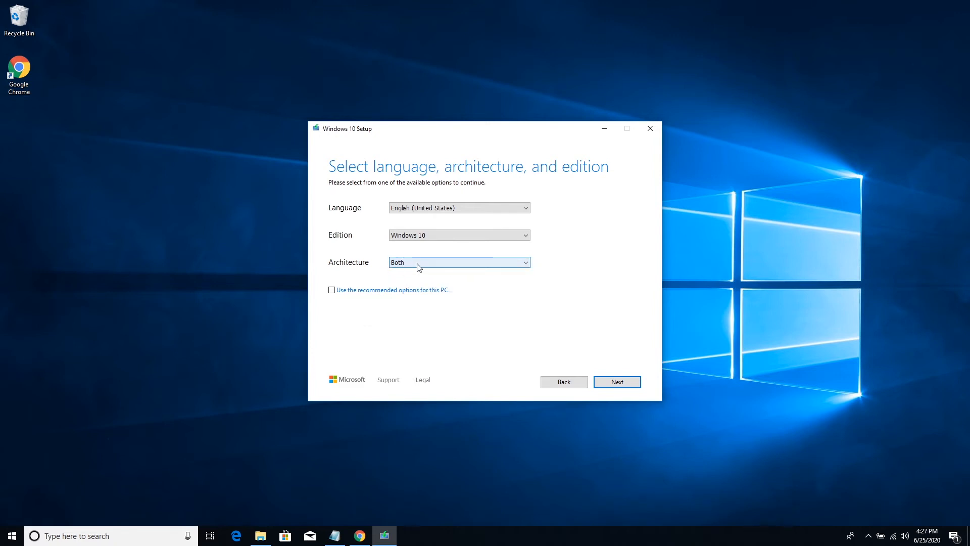
click(627, 383)
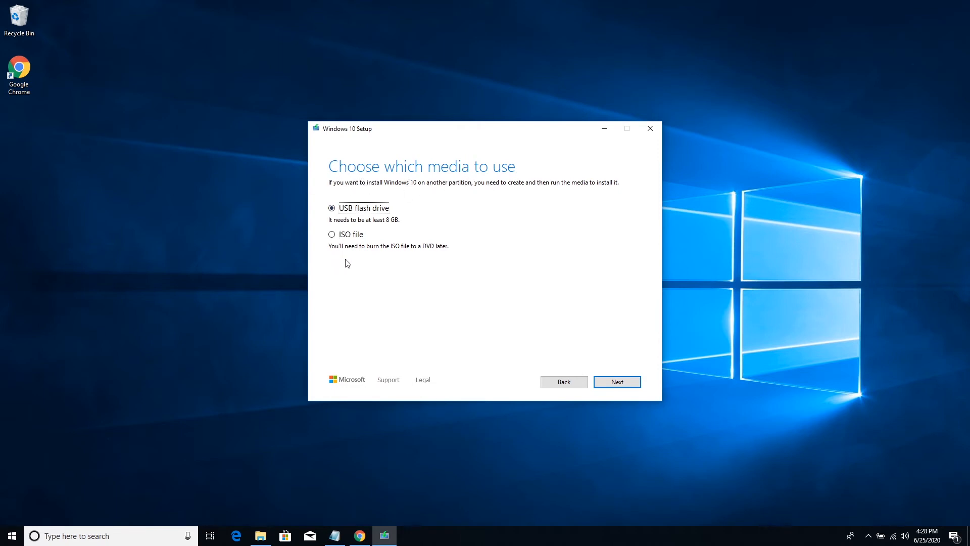
- Create the media as an ISO file named Windows on the Desktop and finish the setup
click(332, 235)
click(606, 382)
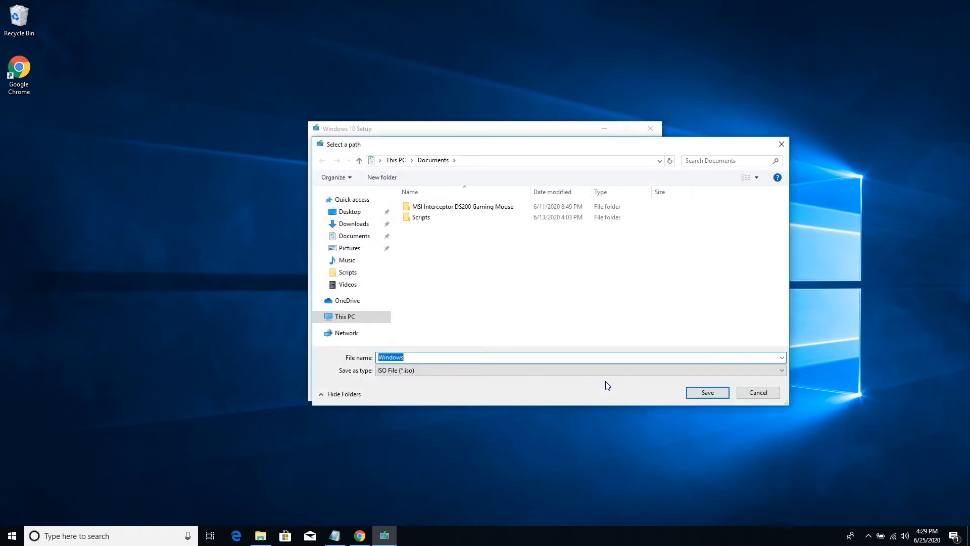
click(350, 211)
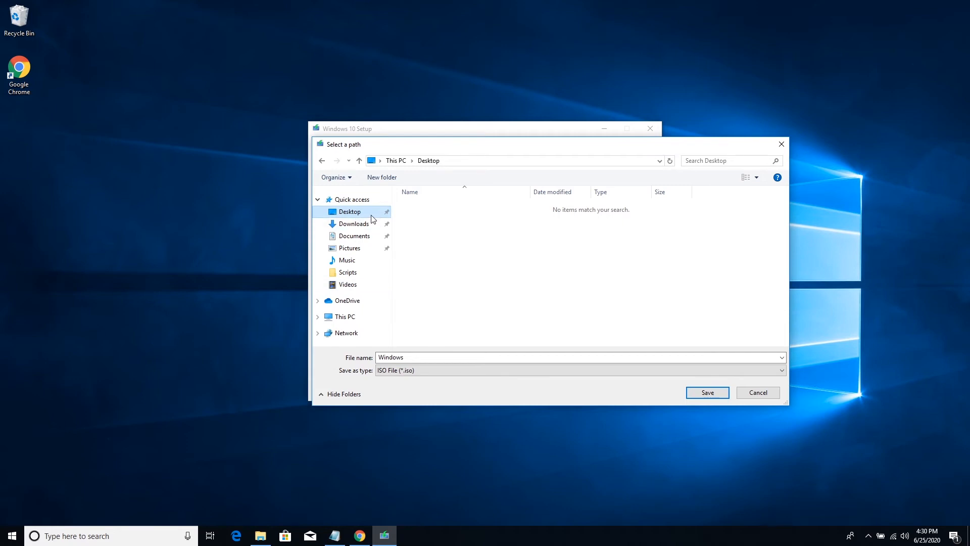
click(695, 396)
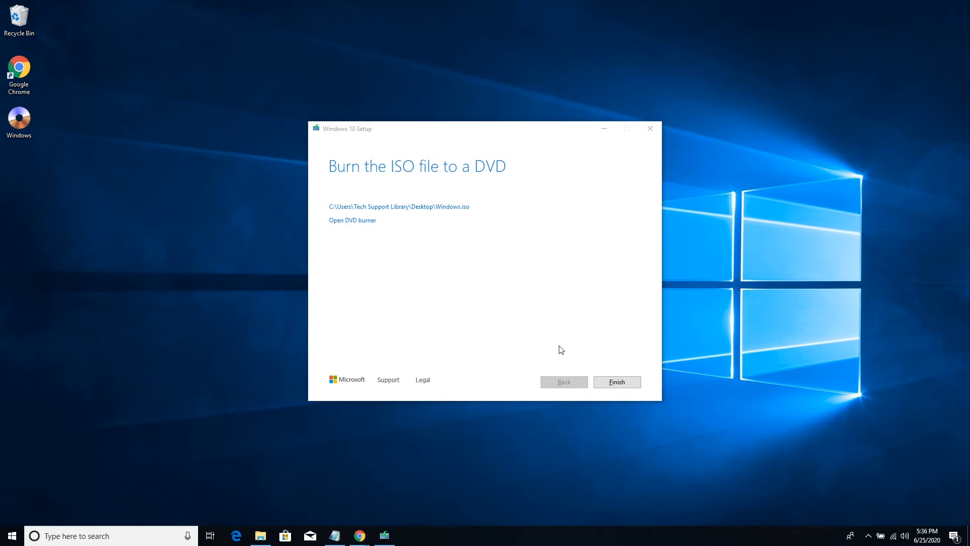
click(614, 379)
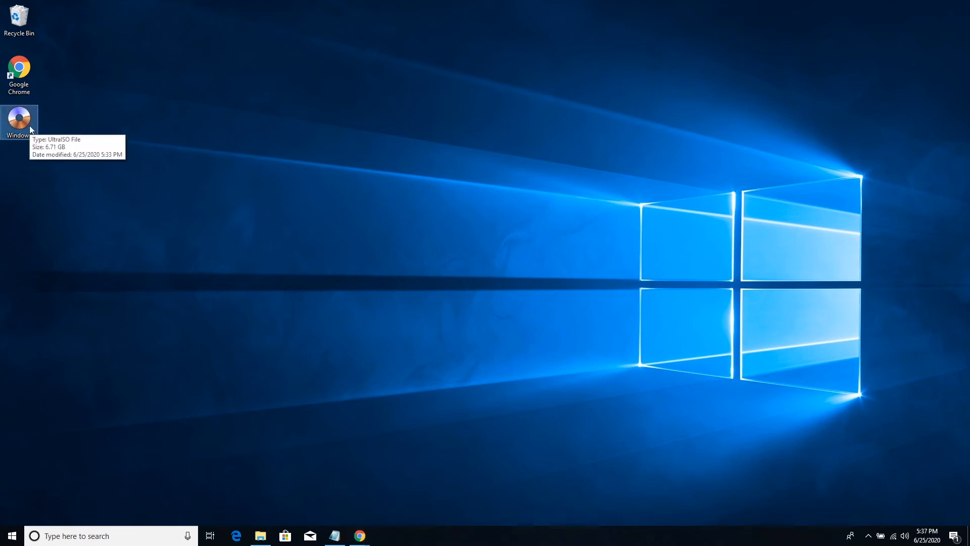
- Check the size of the Windows ISO file on the desktop in its properties
right_click(31, 129)
click(99, 393)
drag(92, 238, 74, 237)
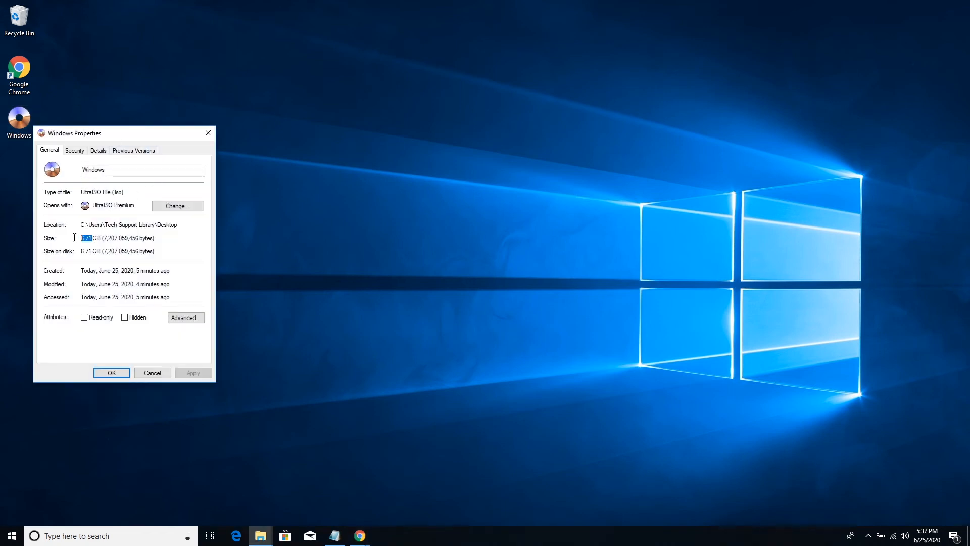
click(85, 237)
drag(82, 241, 91, 240)
click(89, 247)
click(112, 373)
right_click(115, 184)
click(141, 212)
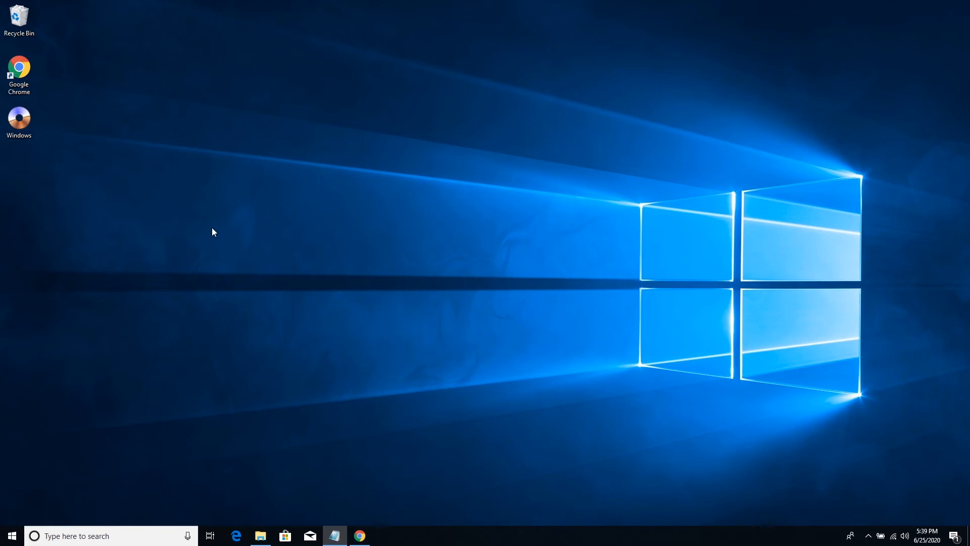
click(7, 138)
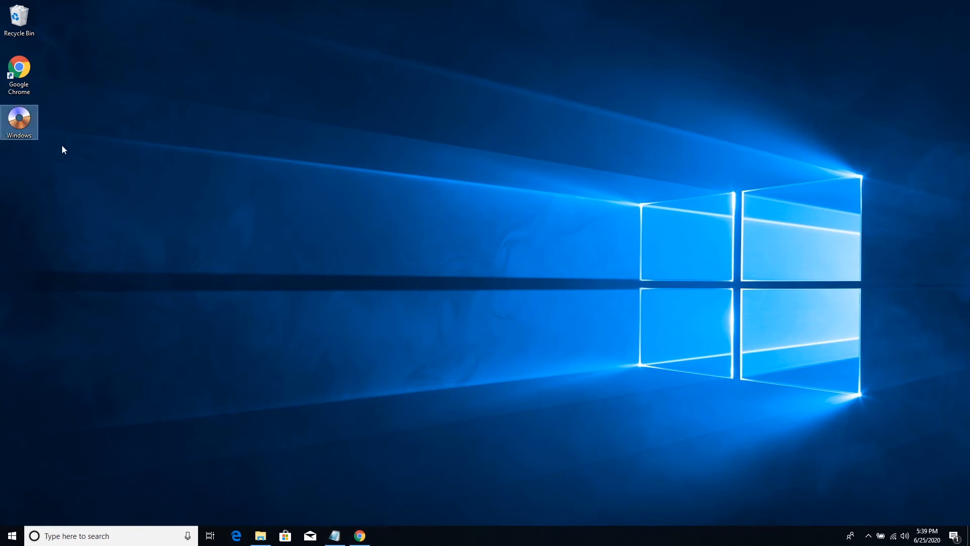
click(214, 174)
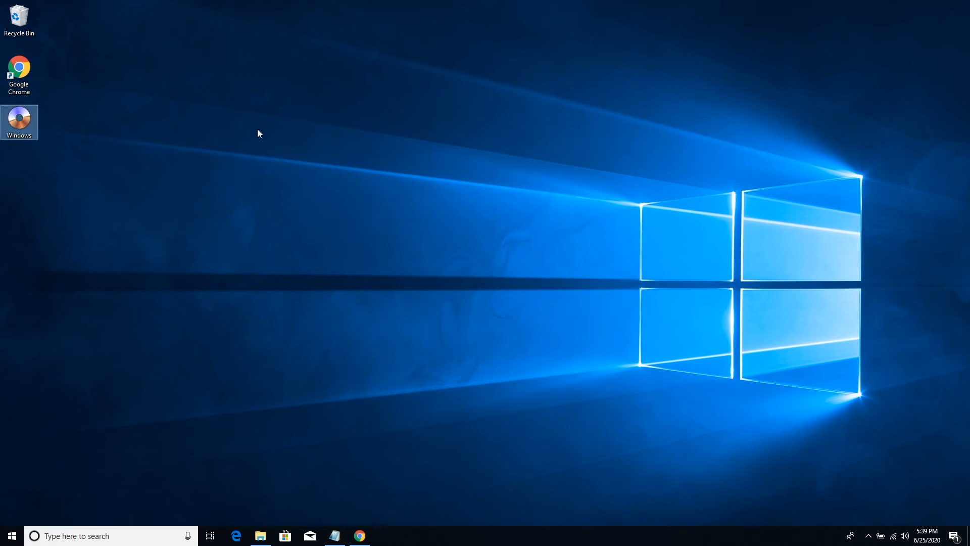
click(257, 129)
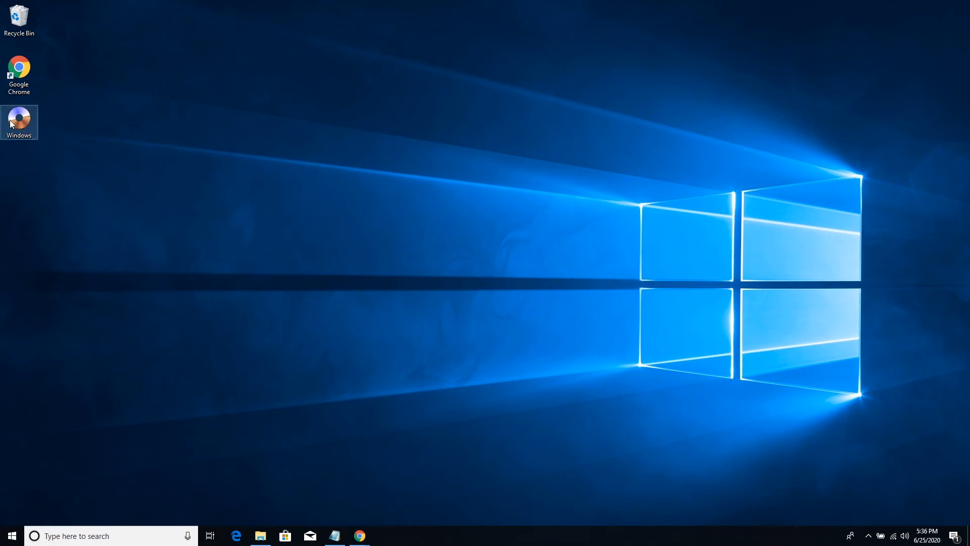
mouse_move(12, 112)
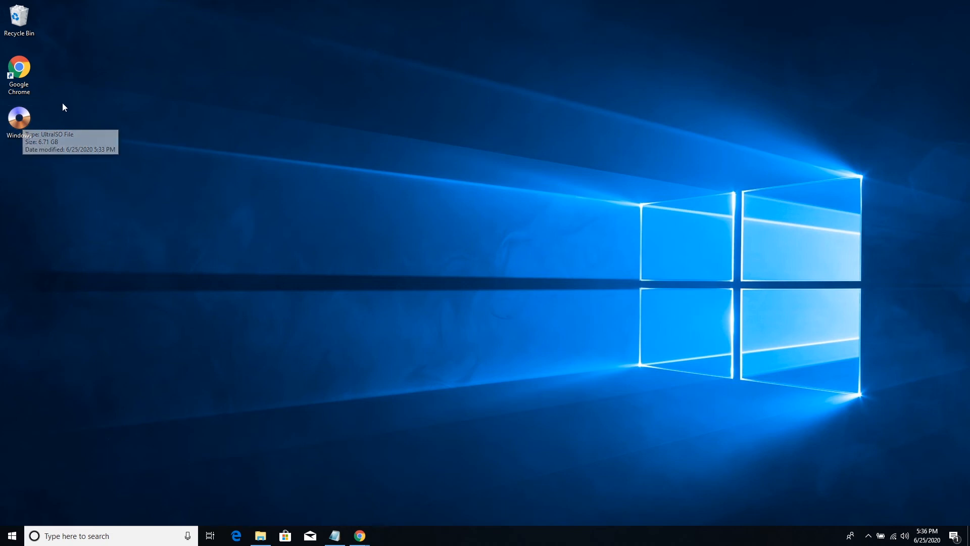
right_click(27, 114)
mouse_move(77, 135)
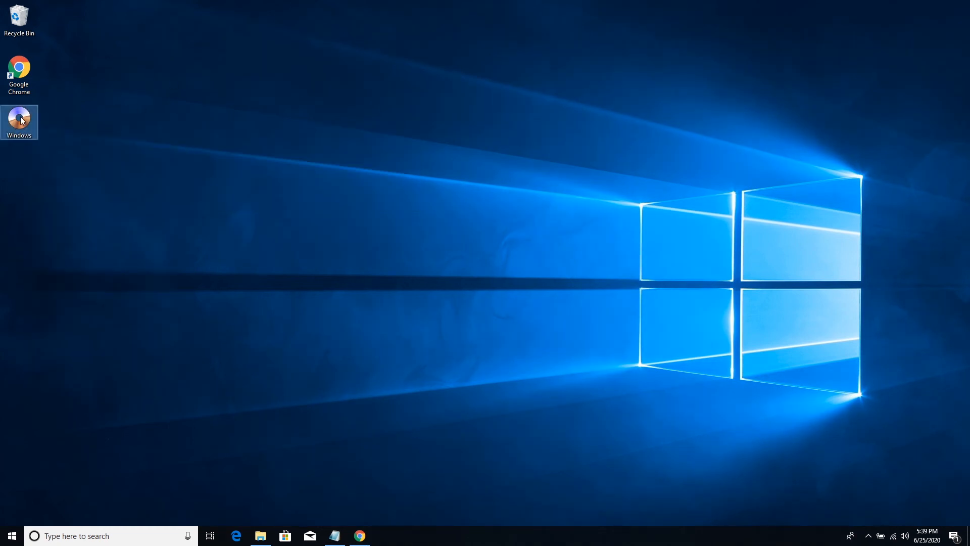
right_click(20, 117)
mouse_move(120, 135)
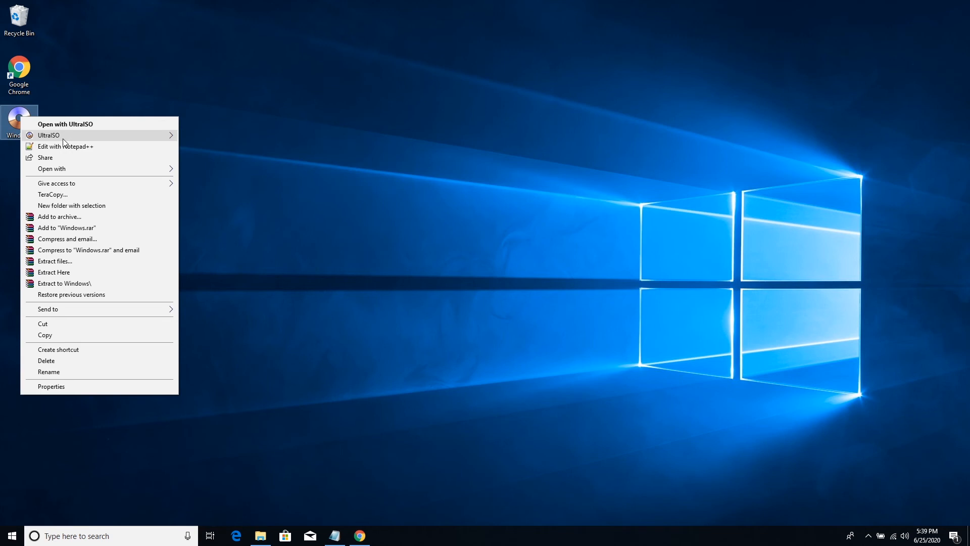
click(91, 93)
right_click(25, 122)
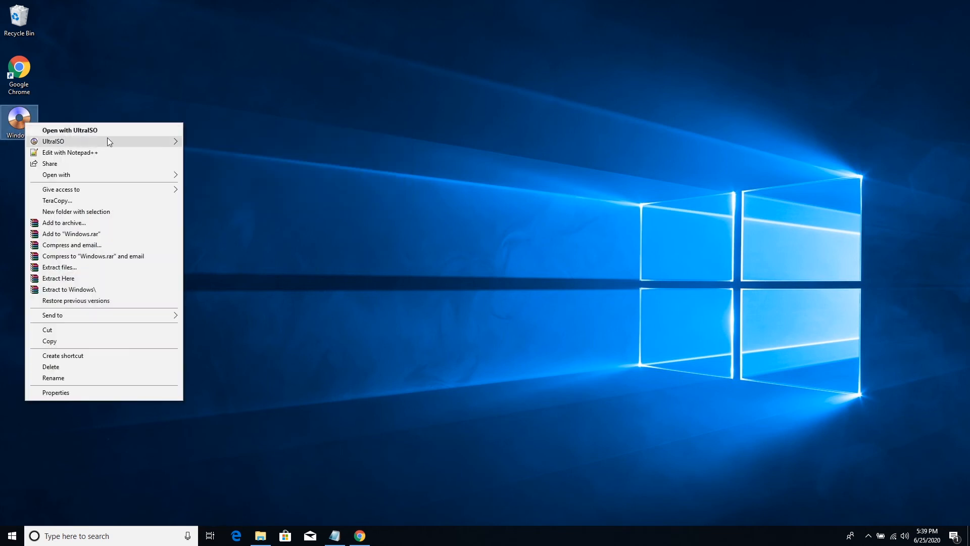
mouse_move(104, 140)
click(176, 99)
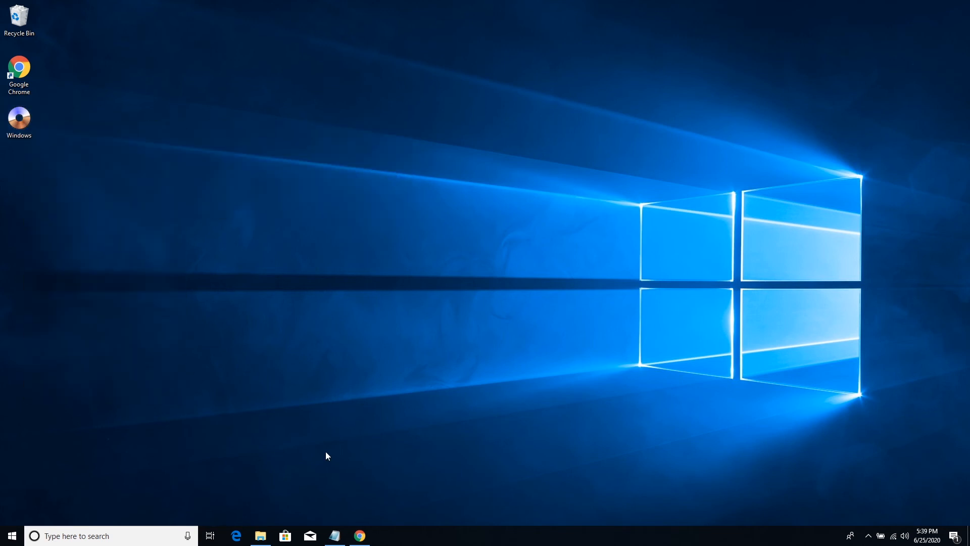
- Open This PC in File Explorer and check whether CD Drive (F:) contains a disc
key(super+e)
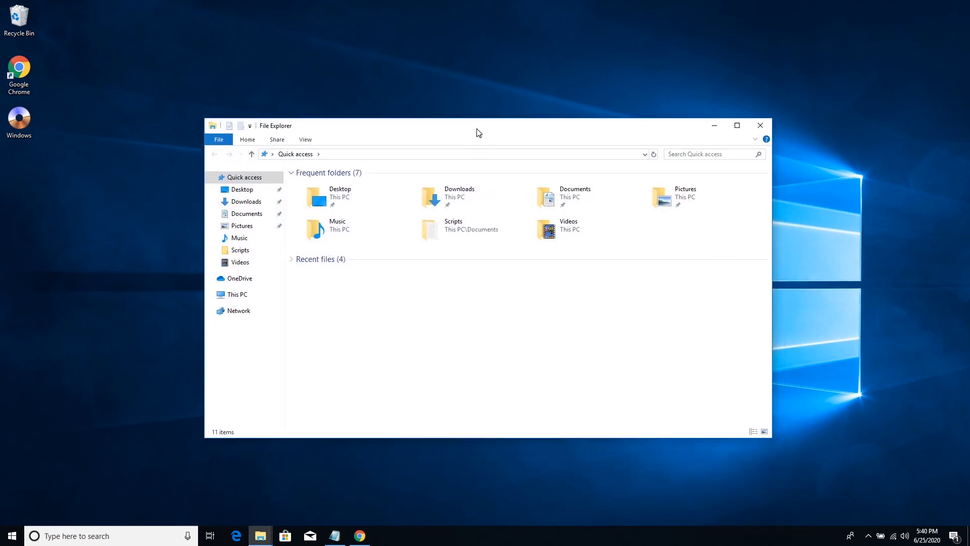
click(236, 295)
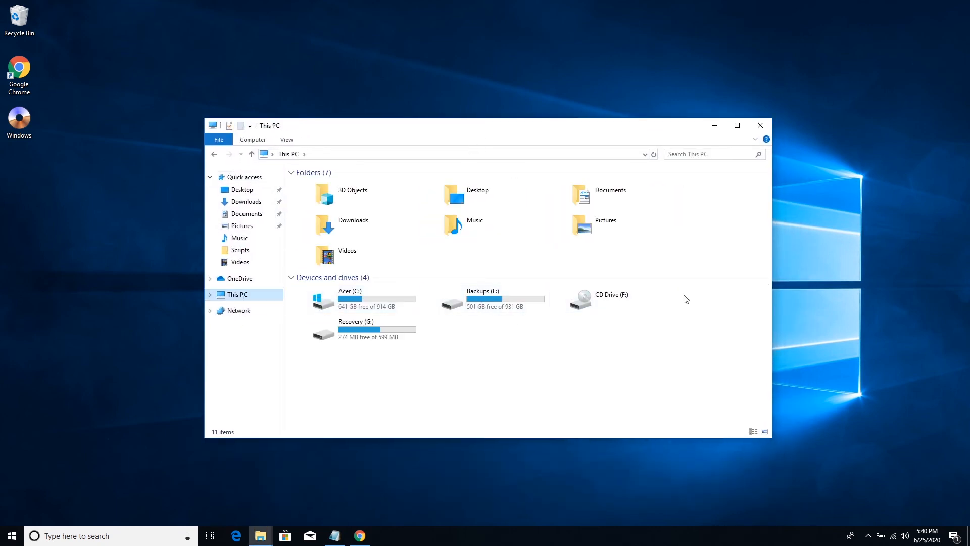
double_click(628, 308)
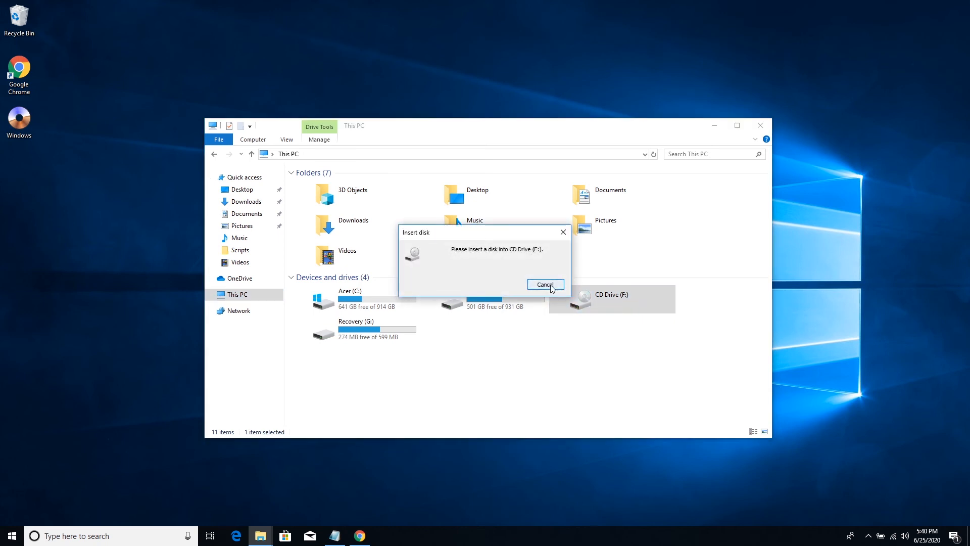
click(567, 236)
click(492, 295)
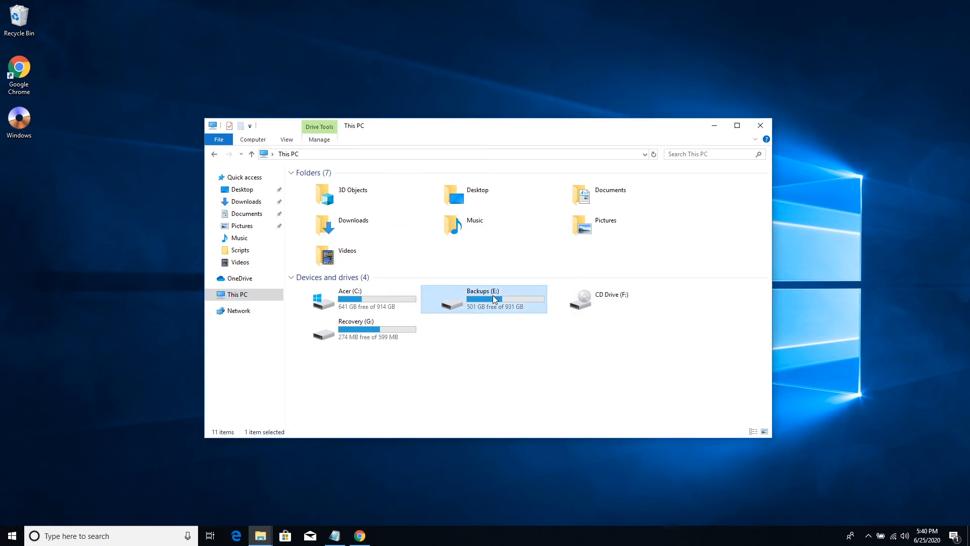
click(421, 373)
- Mount the Windows ISO file from the desktop to drive F with UltraISO
click(121, 132)
click(19, 119)
right_click(20, 124)
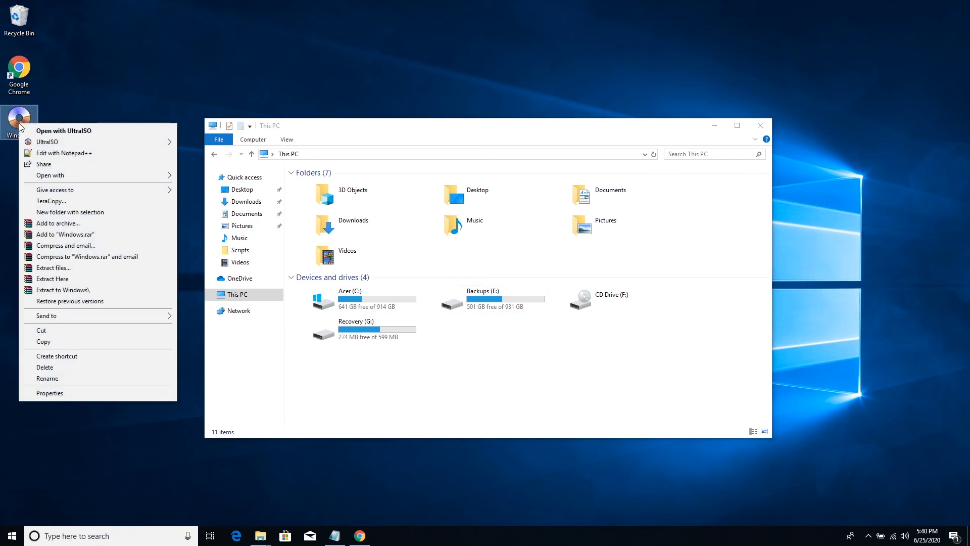
mouse_move(45, 142)
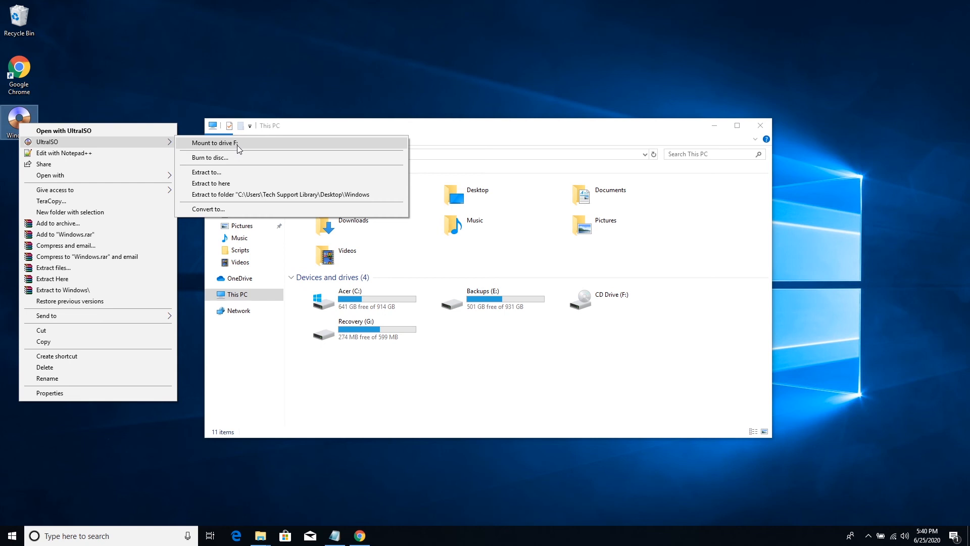
click(237, 145)
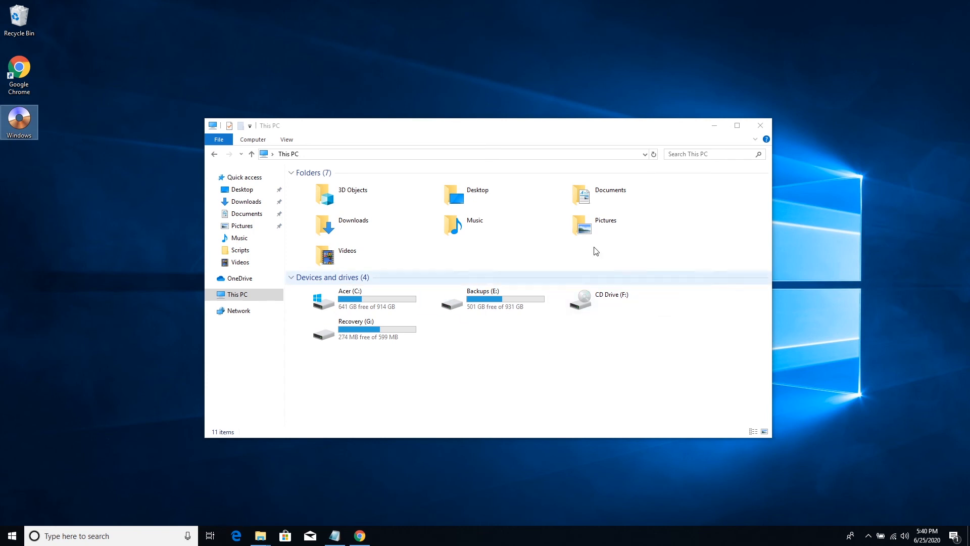
- Open the mounted ISO on CD Drive (F:) to show its contents
click(540, 79)
right_click(539, 79)
click(548, 92)
double_click(609, 299)
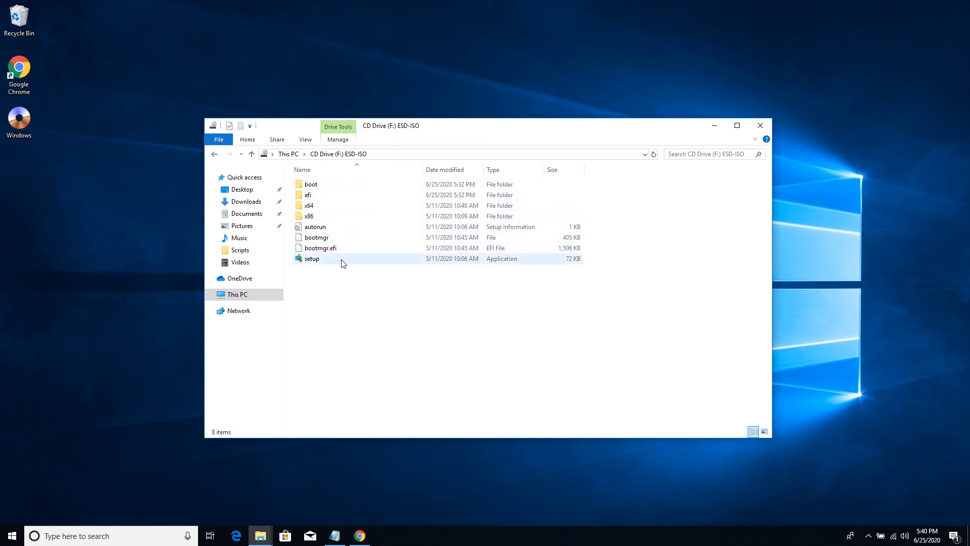
- Examine the details of the x64 and x86 folders on the mounted drive
click(331, 206)
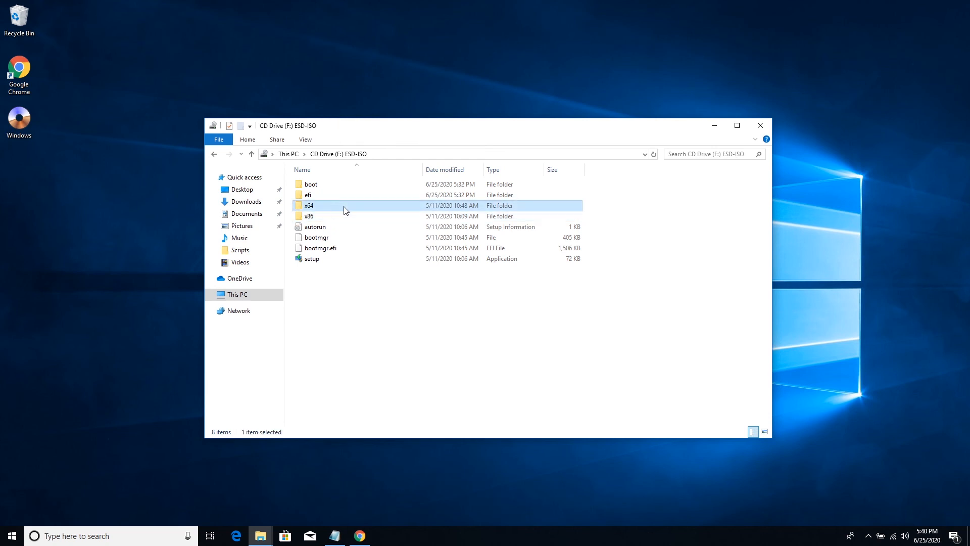
click(334, 216)
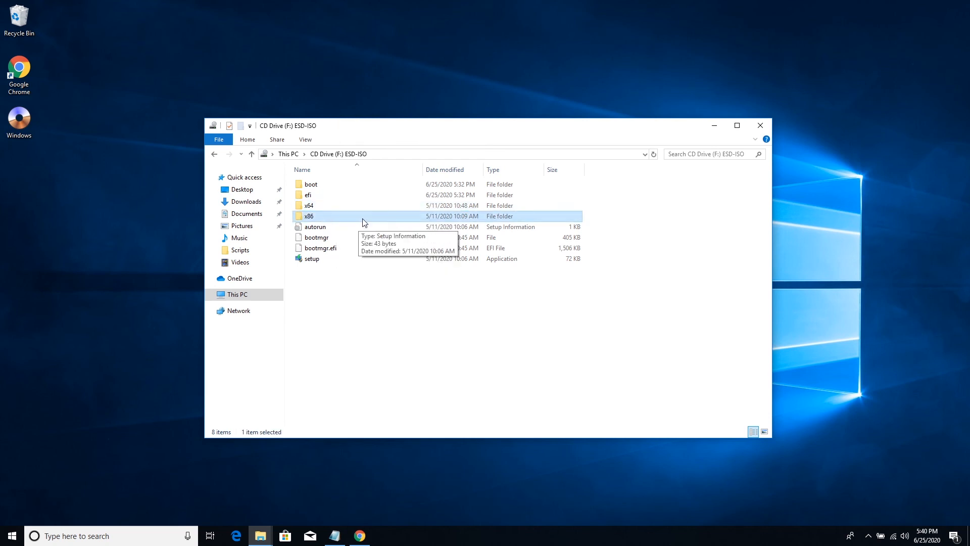
click(337, 205)
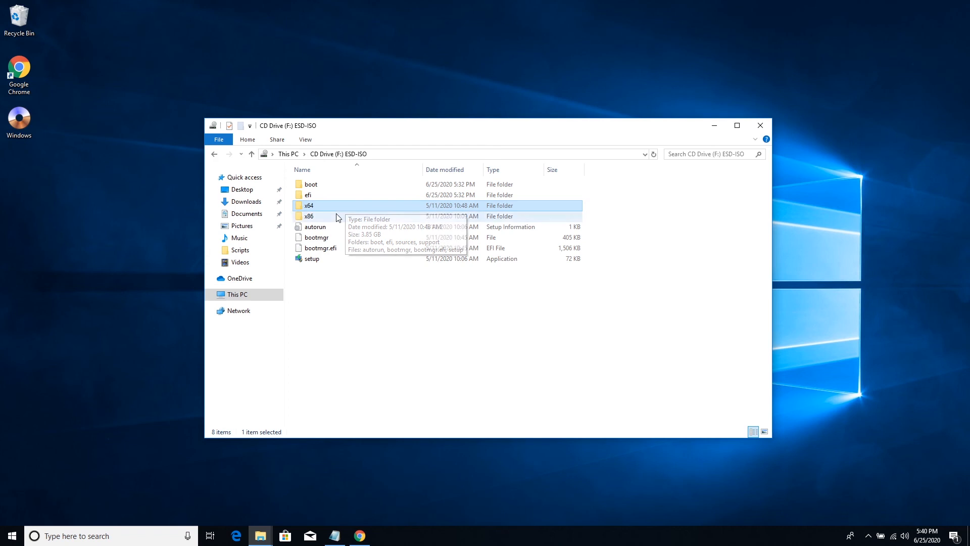
click(340, 216)
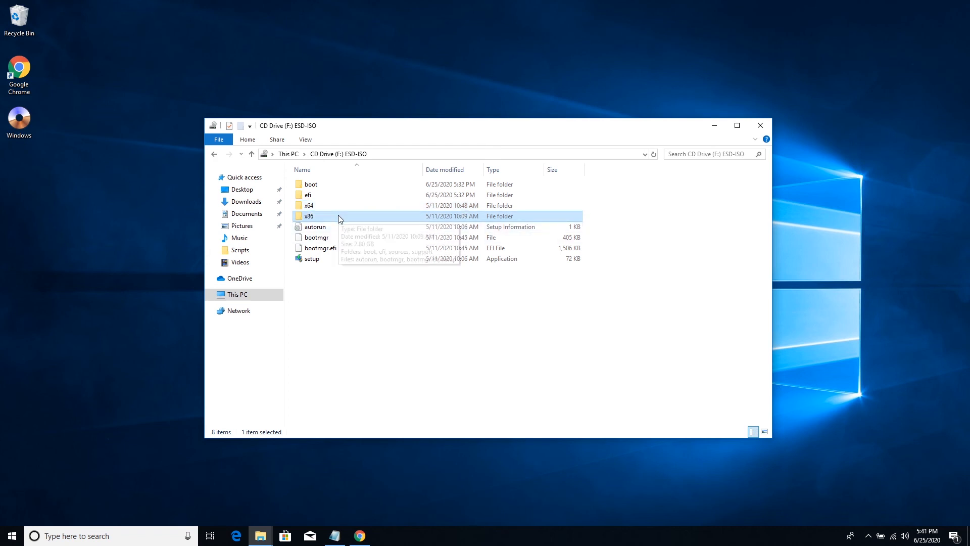
mouse_move(339, 218)
click(343, 301)
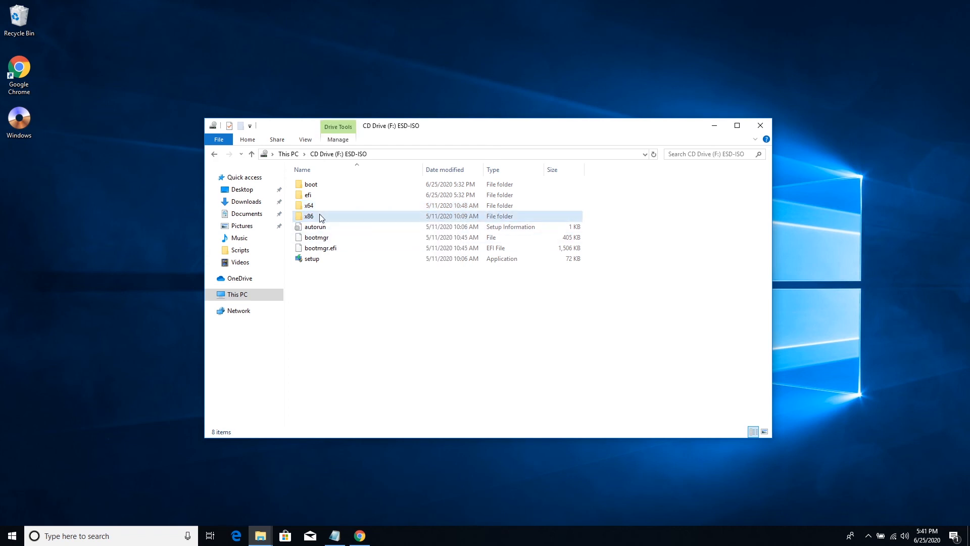
- Launch setup from the mounted drive to view the Windows 10 installer, and quit it without installing
click(331, 261)
double_click(331, 261)
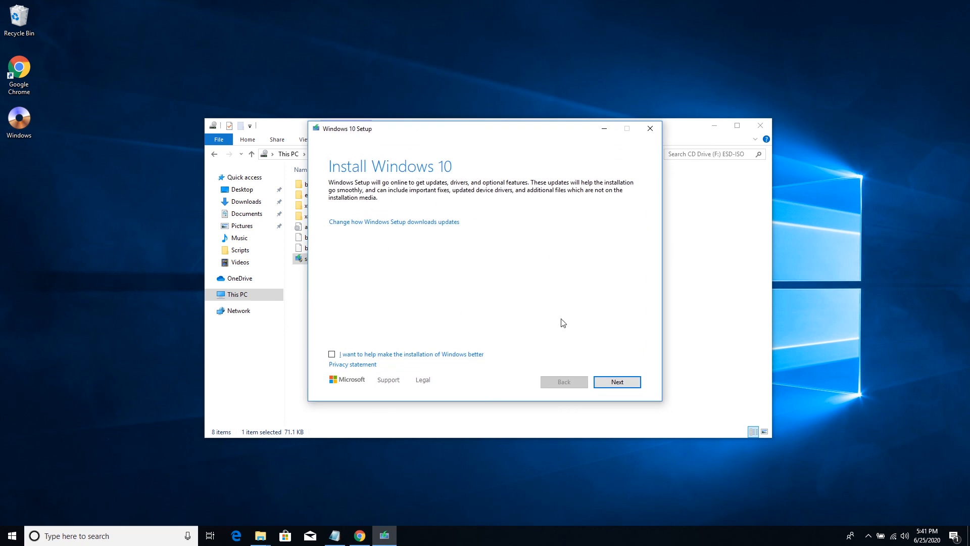
click(650, 128)
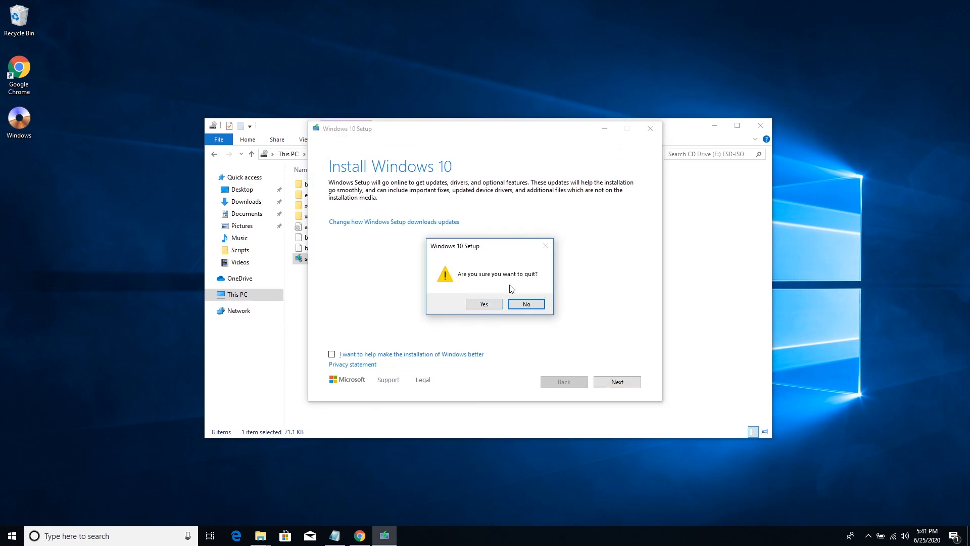
click(486, 304)
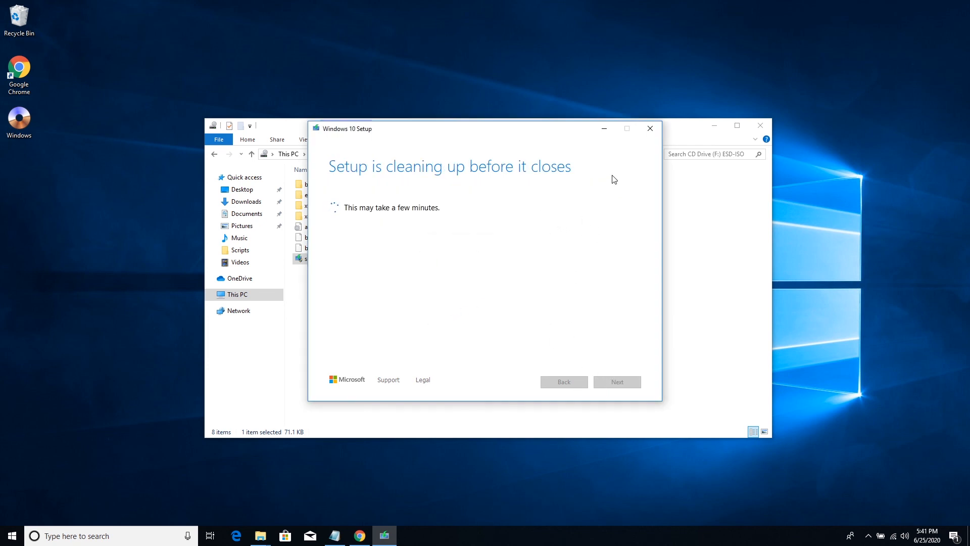
click(648, 130)
right_click(375, 308)
click(417, 349)
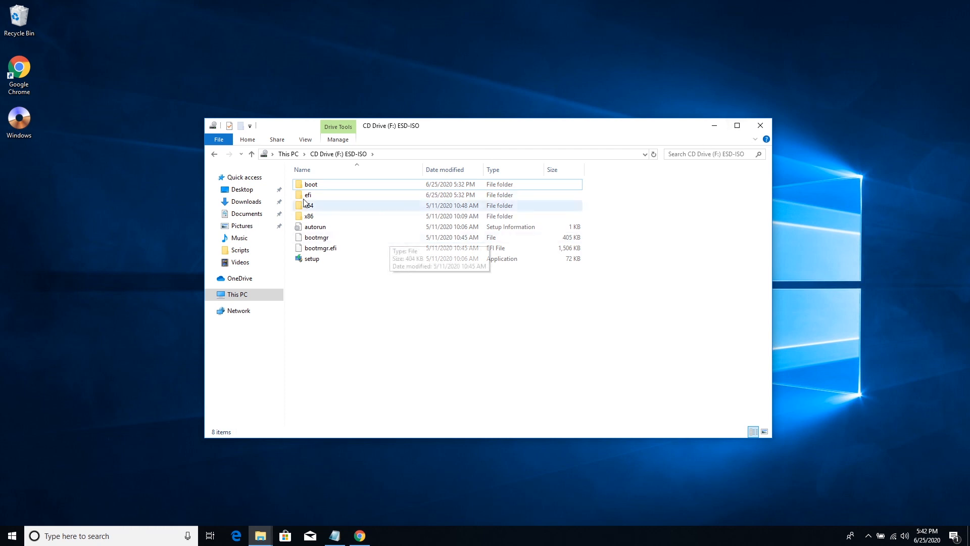
- Eject the mounted ISO from CD Drive (F:) in This PC with UltraISO and refresh the drive list
click(288, 154)
click(755, 347)
click(627, 307)
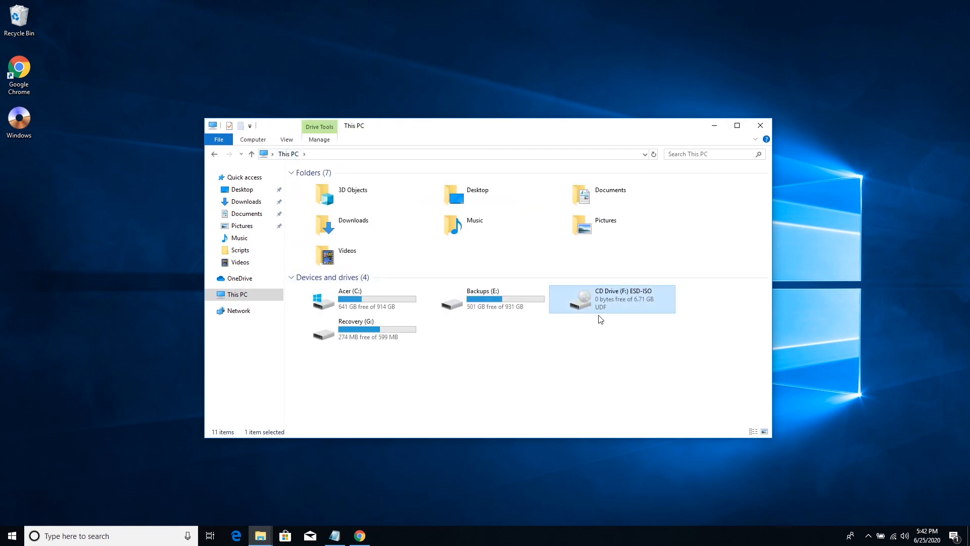
right_click(597, 297)
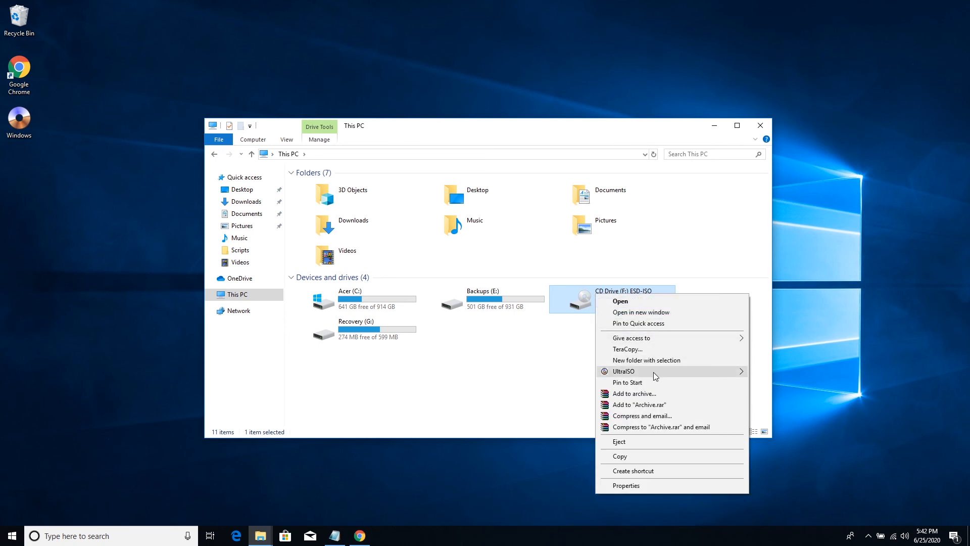
mouse_move(659, 371)
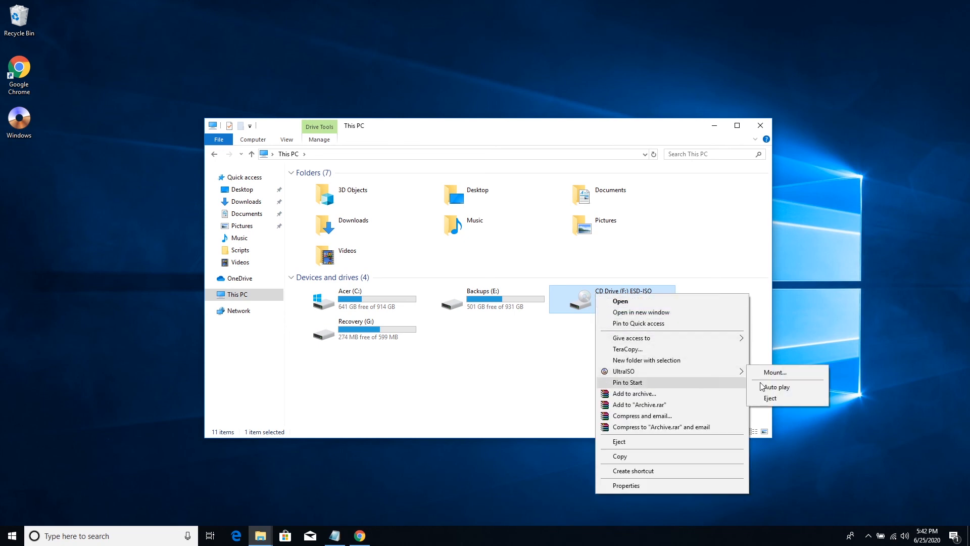
click(780, 399)
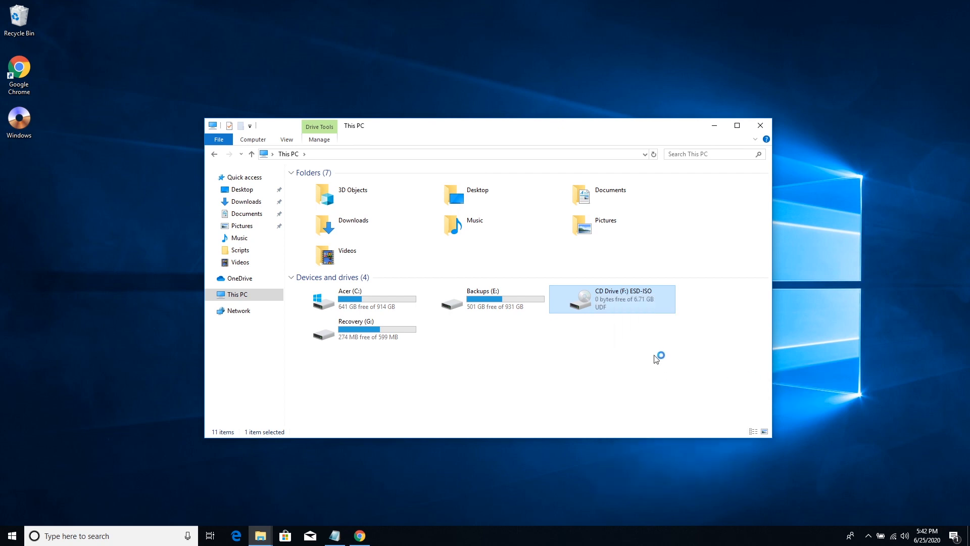
right_click(592, 330)
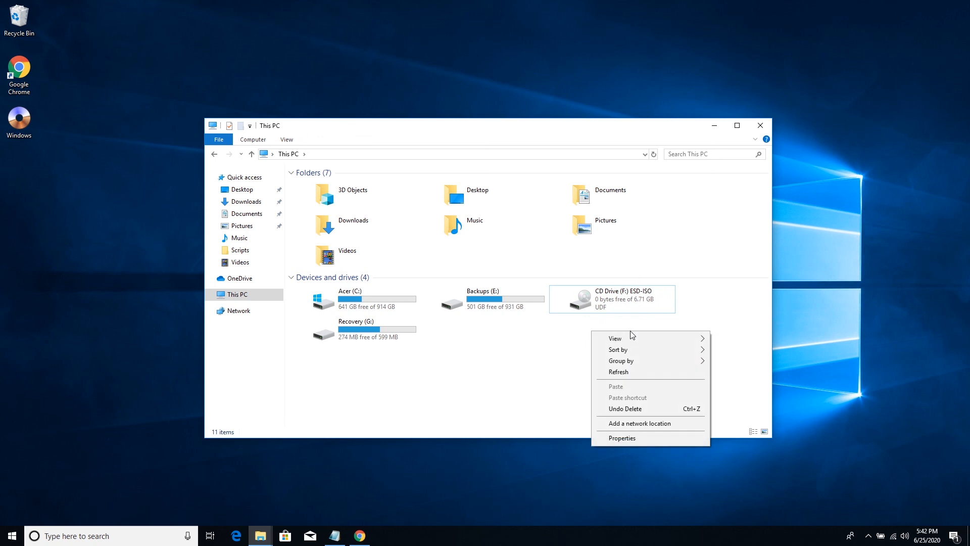
click(624, 369)
click(599, 306)
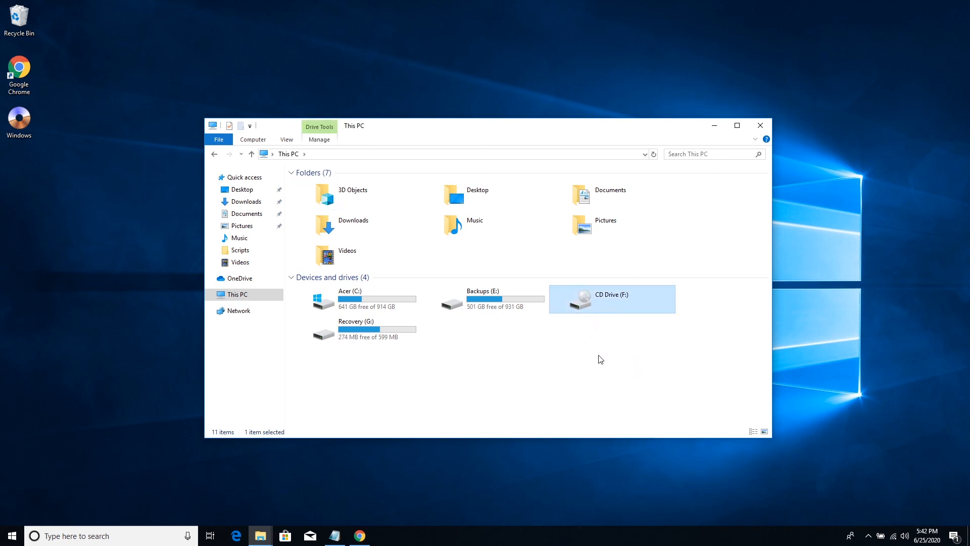